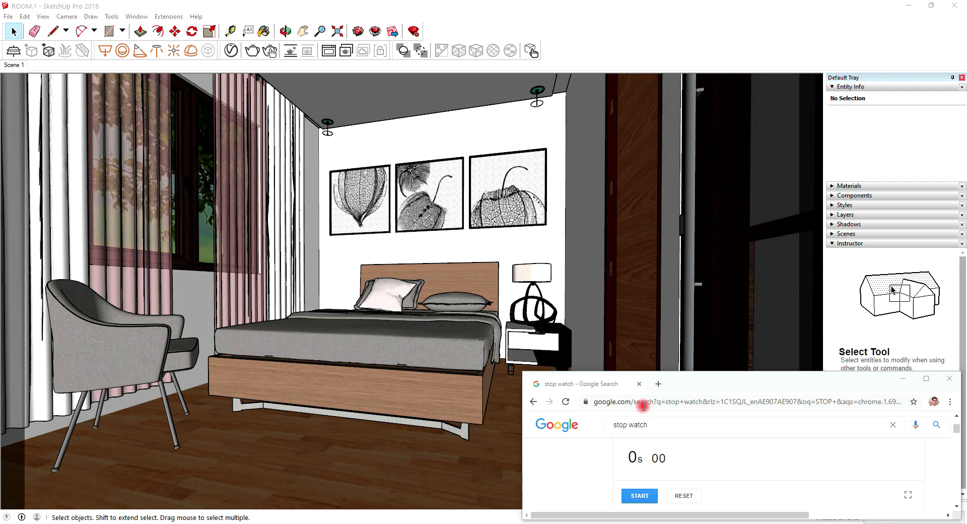
Start the stopwatch and begin the V-Ray render of the bedroom scene.
{"action": "left_click", "coordinate": [639, 496]}
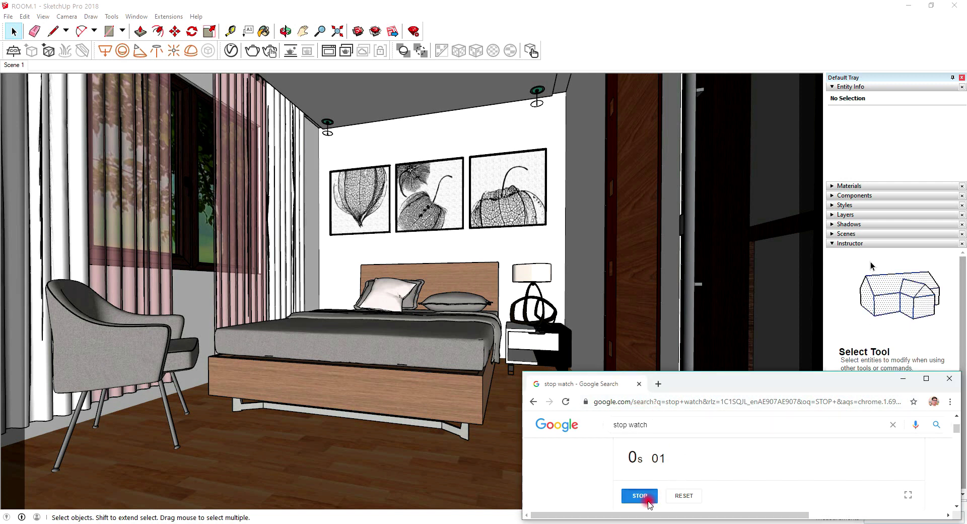
{"action": "left_click", "coordinate": [253, 52]}
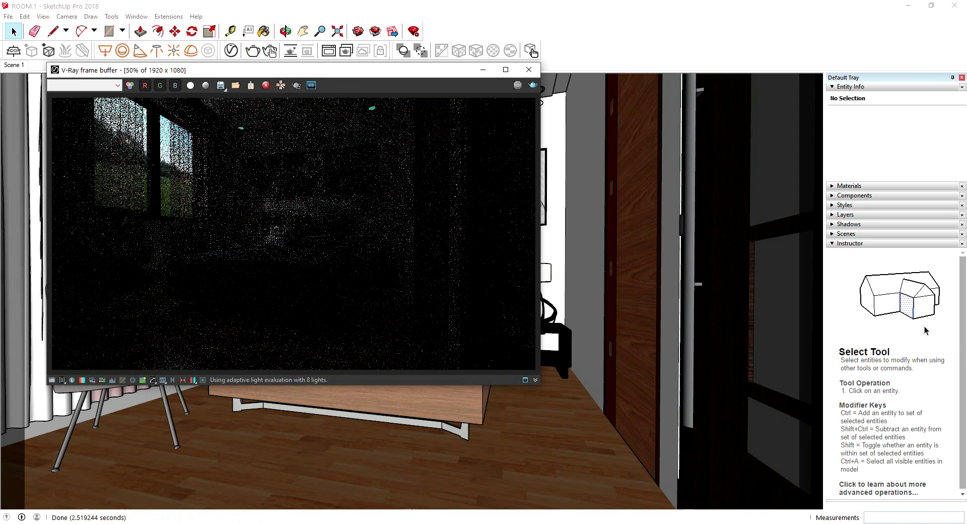
Bring the stopwatch back into view while the bedroom render finishes.
{"action": "left_click", "coordinate": [355, 502]}
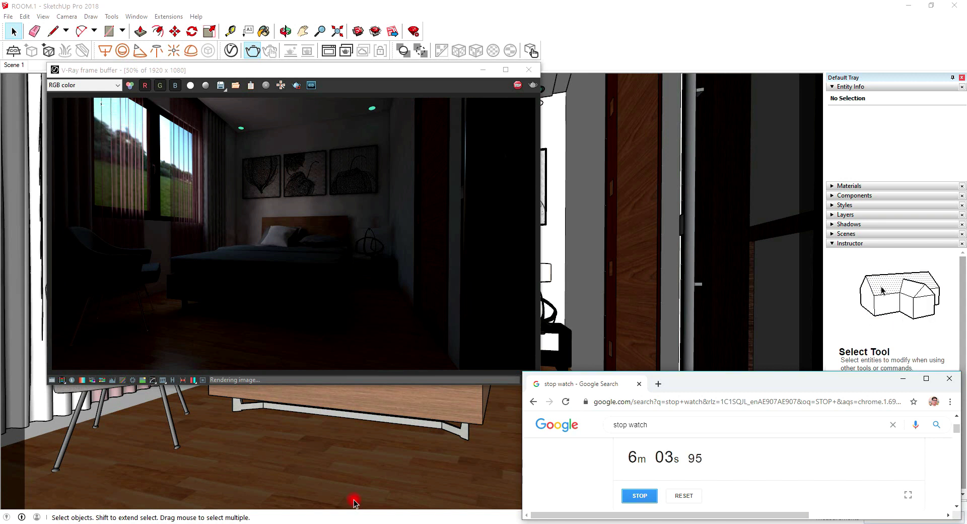
Stop the stopwatch at 6m 08s and return focus to the SketchUp window.
{"action": "left_click", "coordinate": [637, 500]}
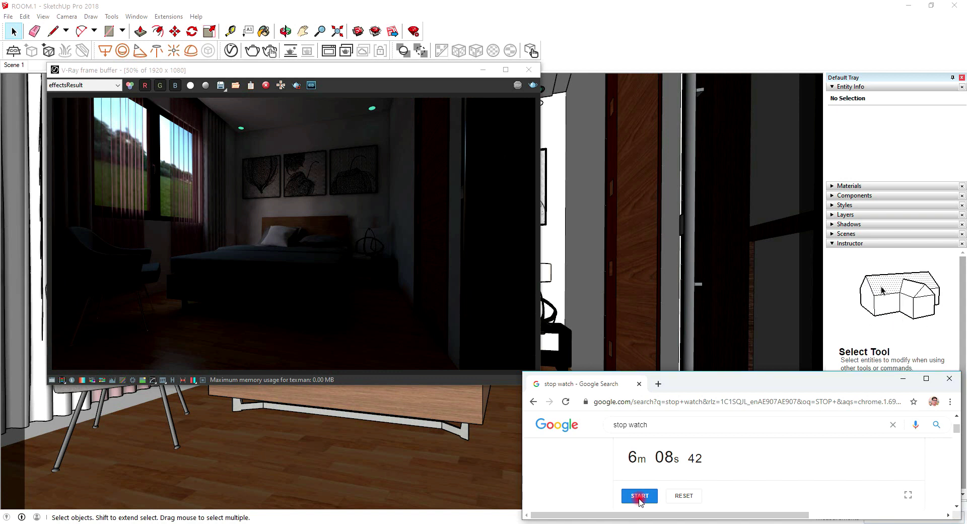
{"action": "left_click", "coordinate": [495, 387]}
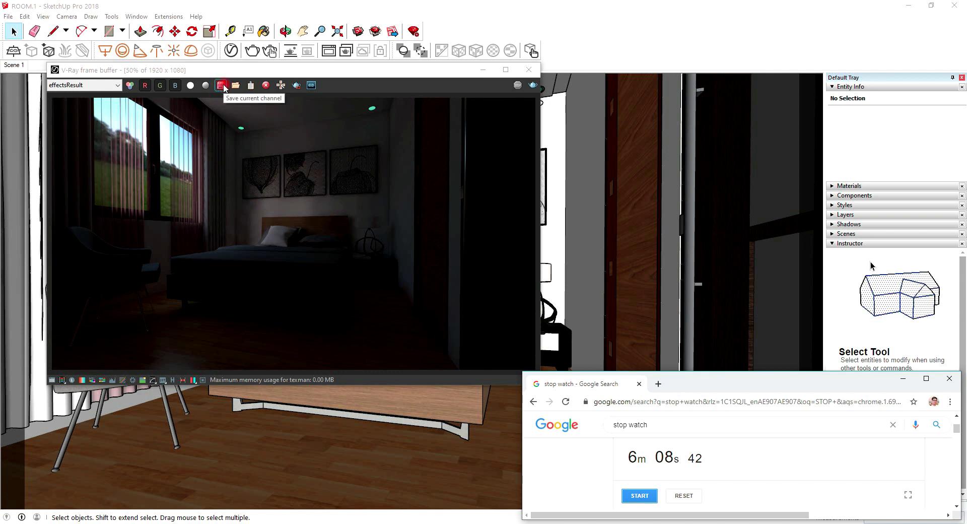
Save the effectsResult render to the Desktop in JPEG format as '3D VIEW'.
{"action": "left_click", "coordinate": [116, 85]}
{"action": "left_click", "coordinate": [116, 85]}
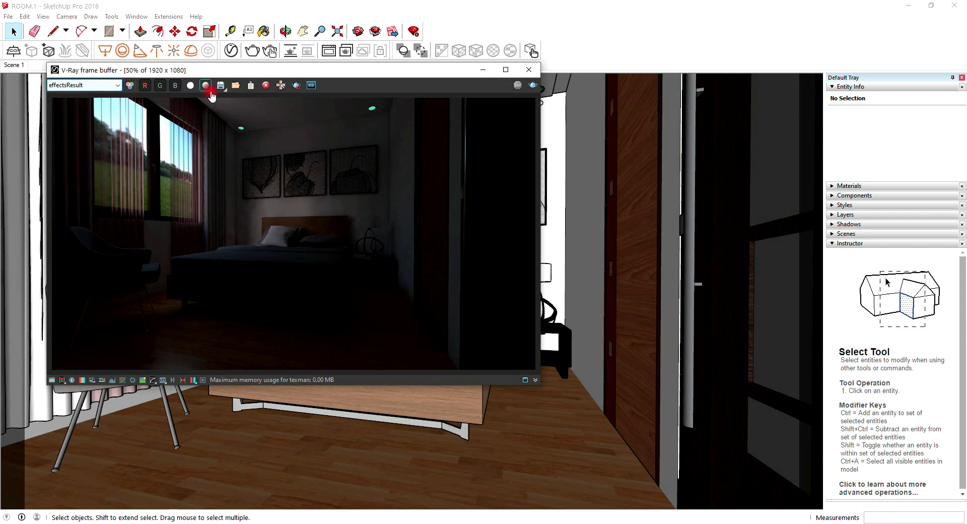
{"action": "left_click", "coordinate": [221, 85]}
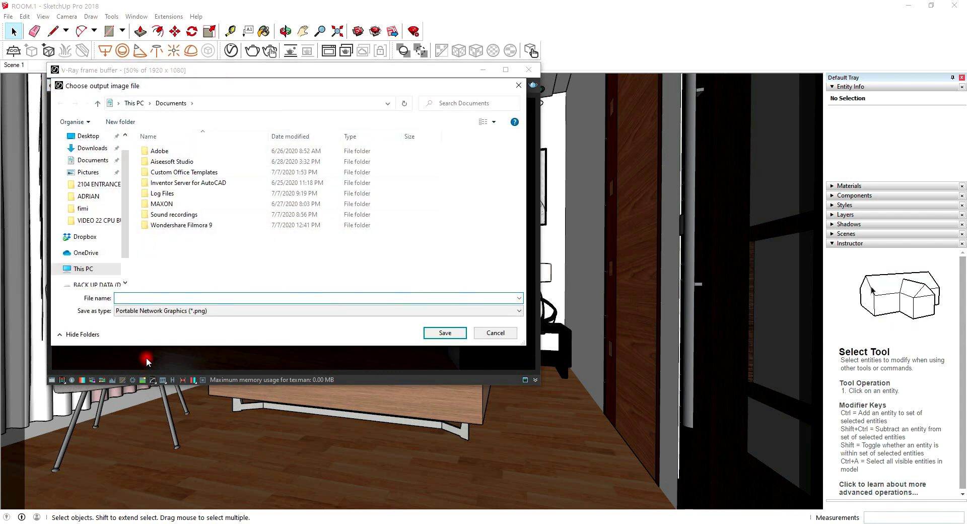
{"action": "left_click", "coordinate": [154, 310]}
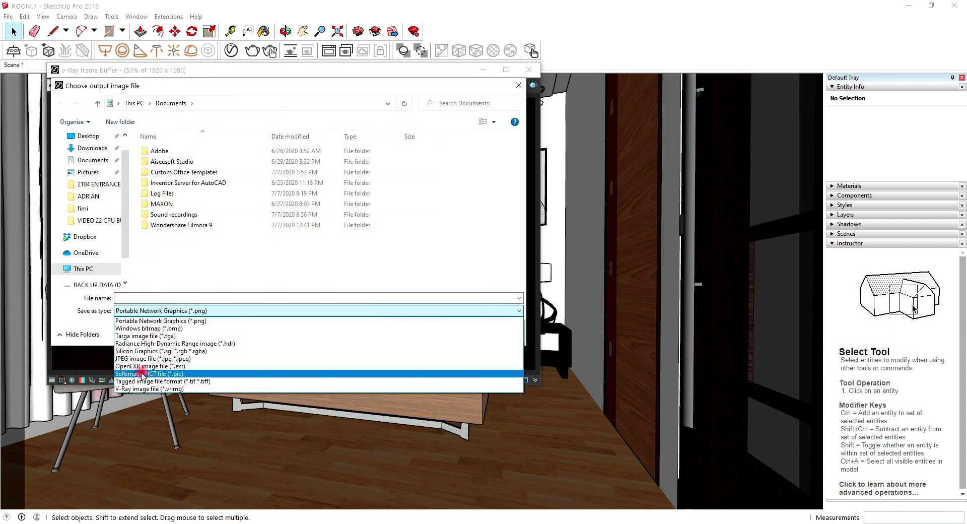
{"action": "left_click", "coordinate": [149, 359]}
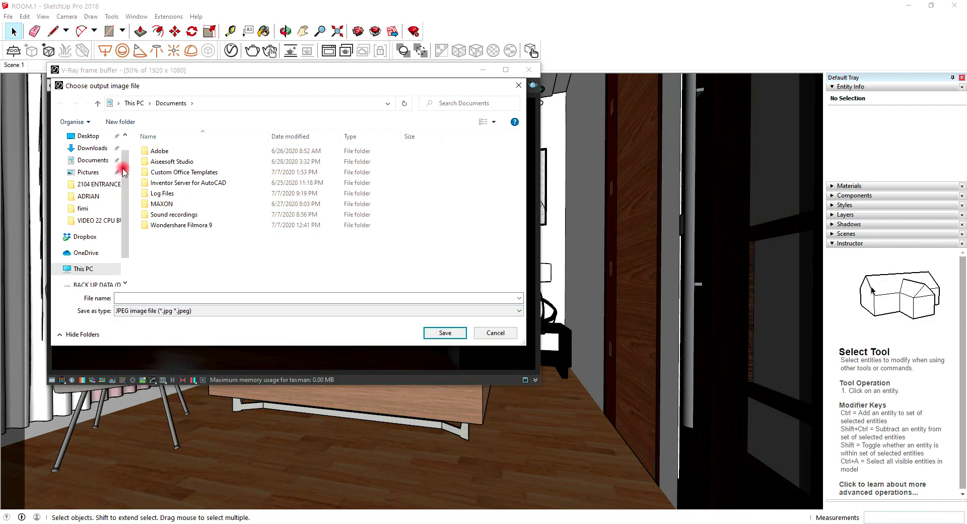
{"action": "left_click", "coordinate": [88, 139]}
{"action": "left_click", "coordinate": [179, 299]}
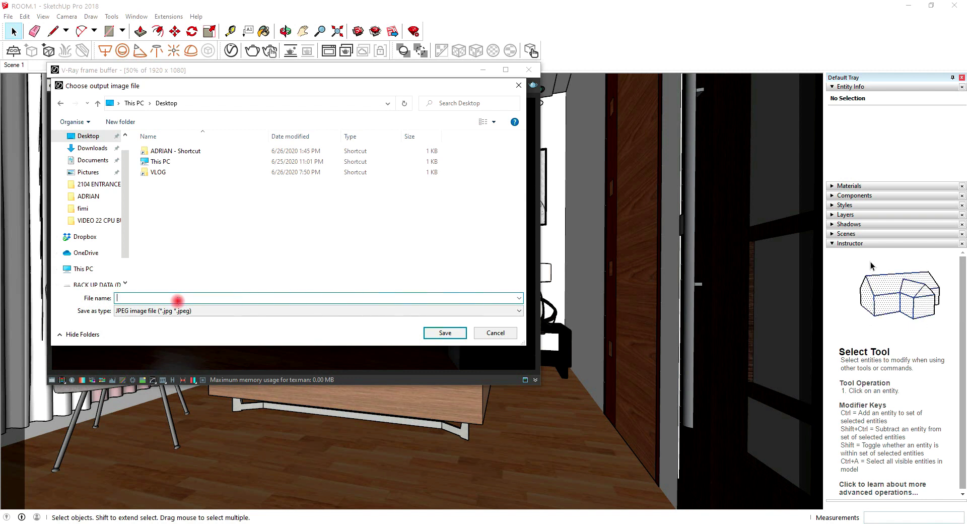
{"action": "type", "text": "3D VI"}
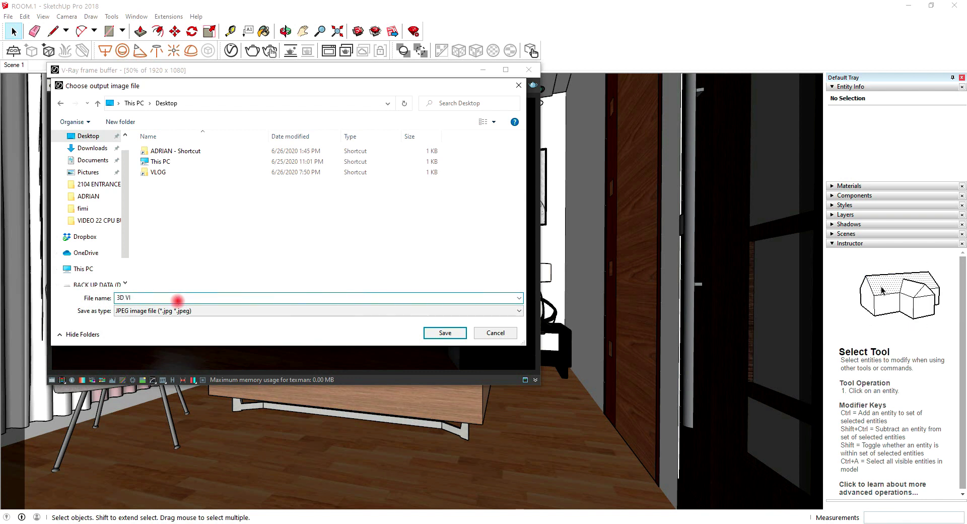
{"action": "type", "text": "EW"}
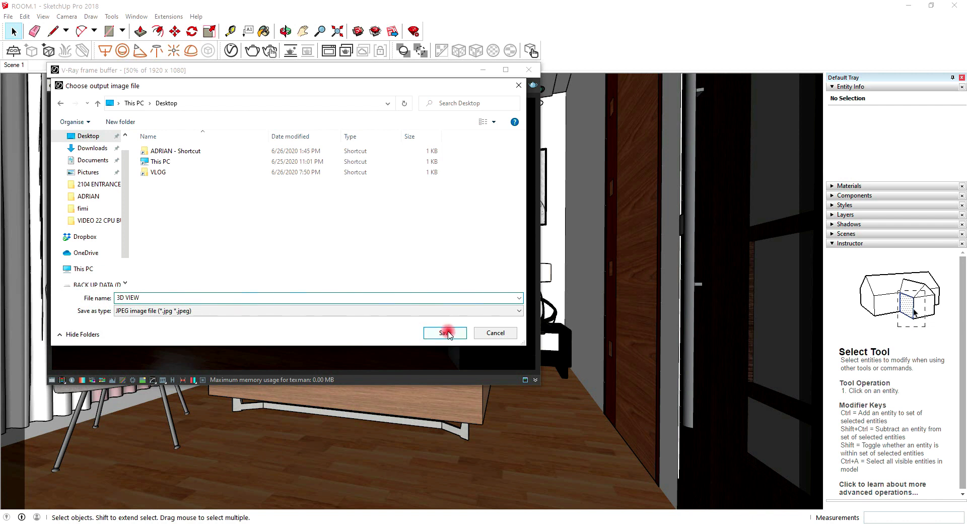
{"action": "left_click", "coordinate": [445, 333]}
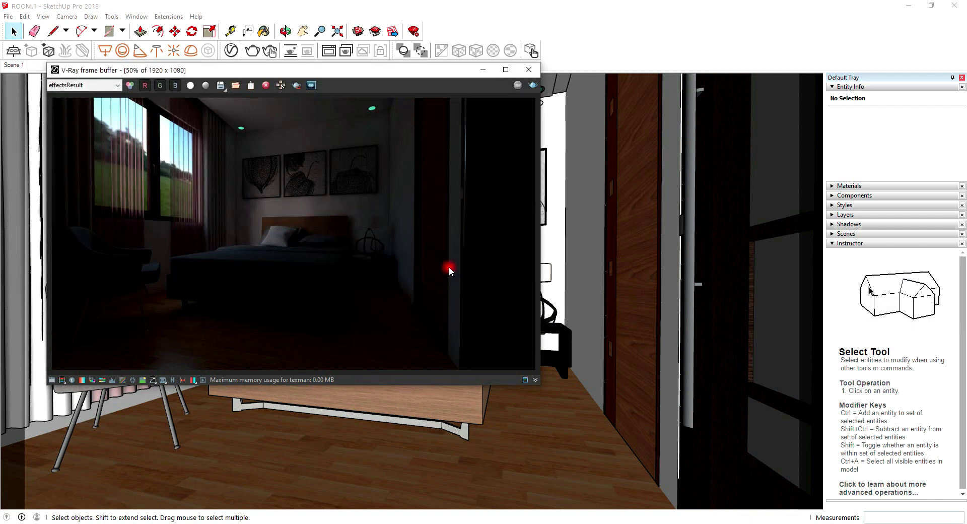
Minimize SketchUp, preview 3D VIEW.effectsResult.jpg in Photos, close it, and refresh the desktop.
{"action": "left_click", "coordinate": [485, 70]}
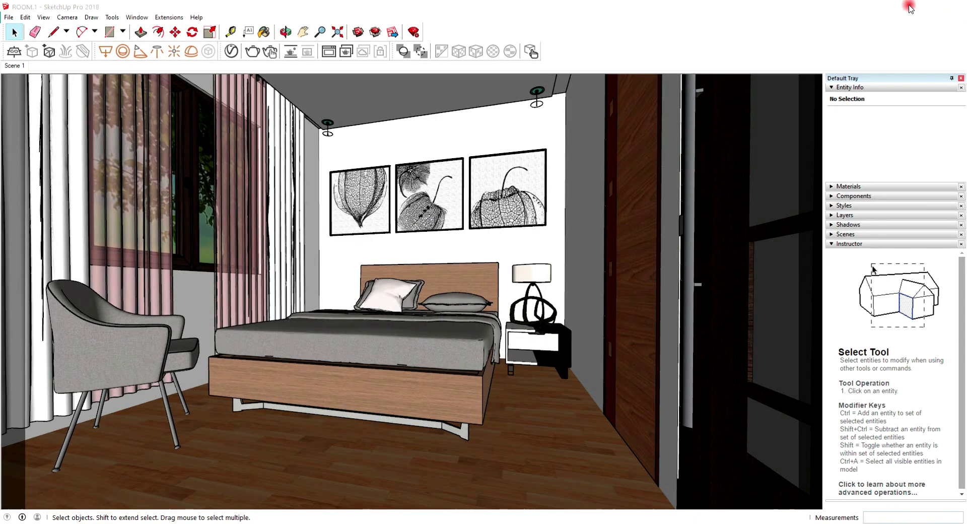
{"action": "left_click", "coordinate": [910, 7]}
{"action": "left_click", "coordinate": [909, 6]}
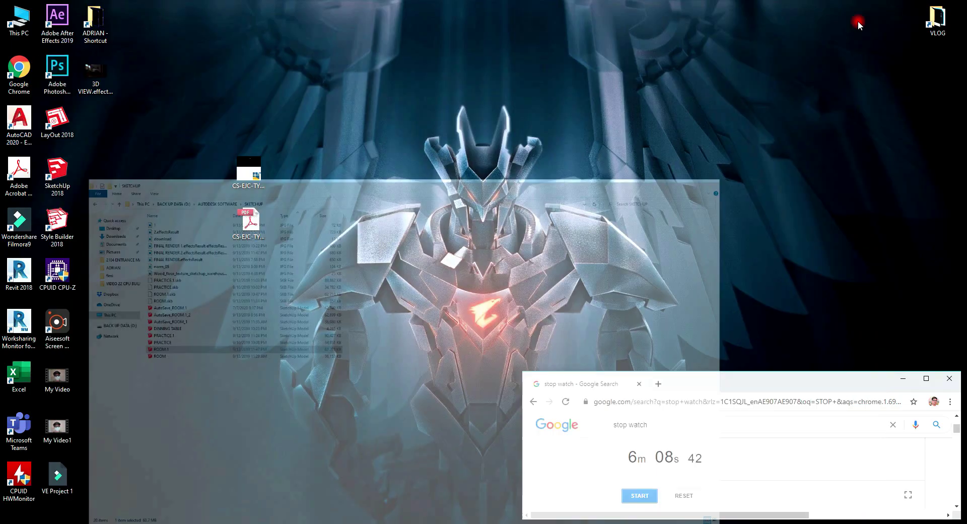
{"action": "double_click", "coordinate": [95, 71]}
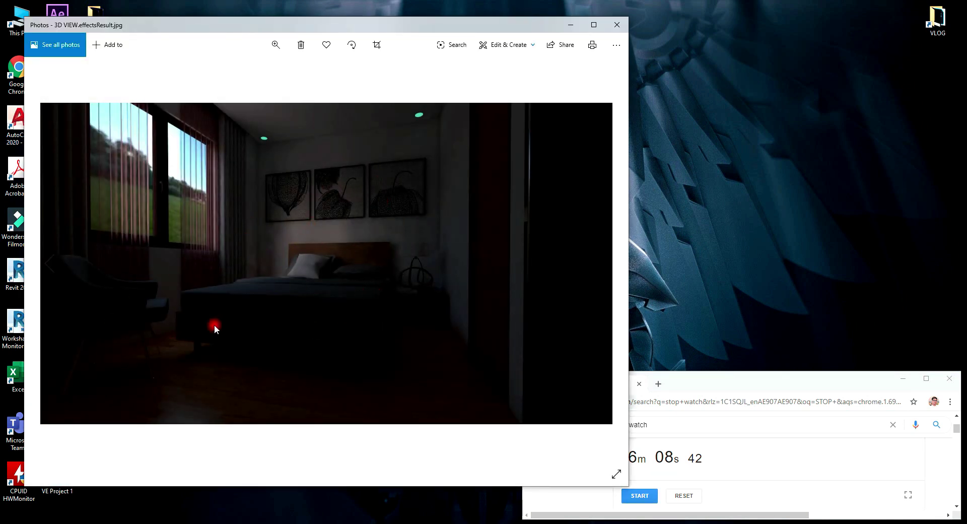
{"action": "left_click", "coordinate": [616, 25]}
{"action": "right_click", "coordinate": [395, 133]}
{"action": "left_click", "coordinate": [430, 162]}
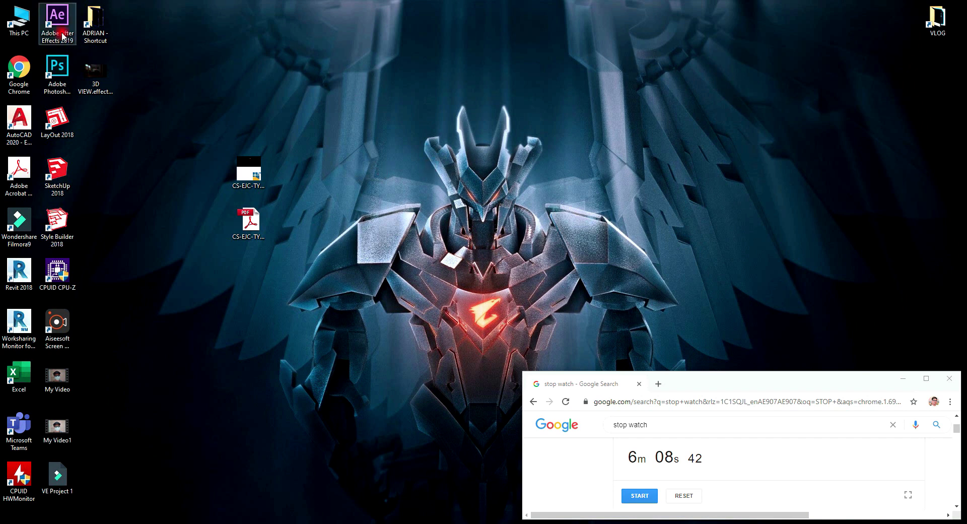
Launch Photoshop, open 3D VIEW.effectsResult.jpg from the Desktop, and bring up Levels.
{"action": "left_click", "coordinate": [60, 73]}
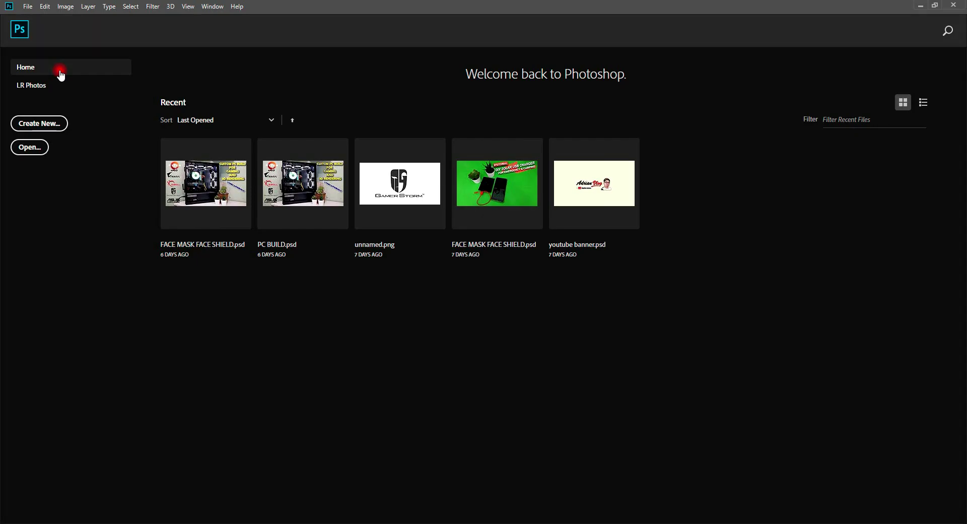
{"action": "left_click", "coordinate": [35, 150]}
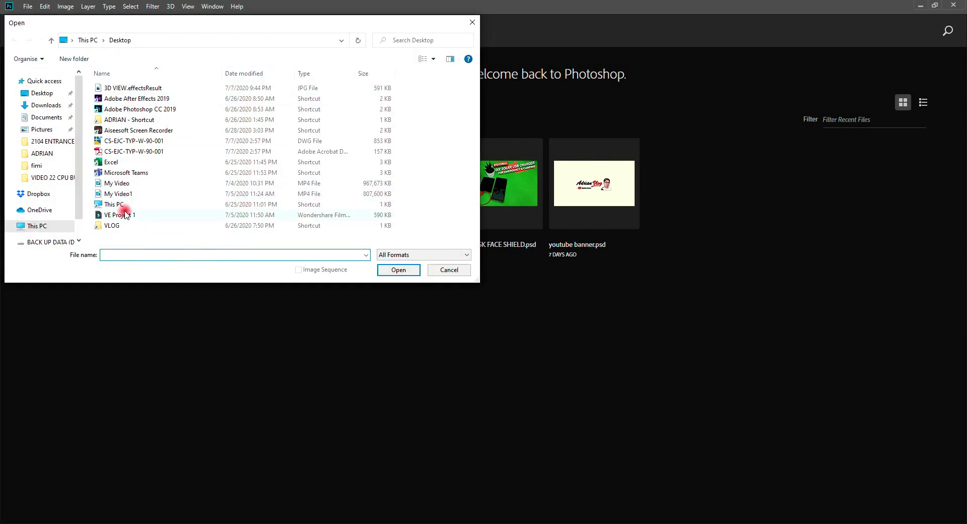
{"action": "left_click", "coordinate": [146, 87]}
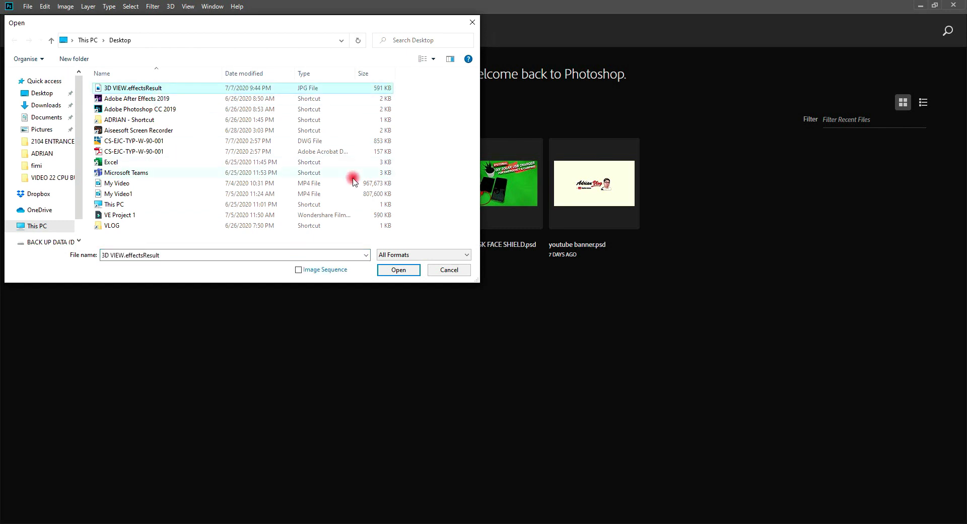
{"action": "left_click", "coordinate": [398, 270]}
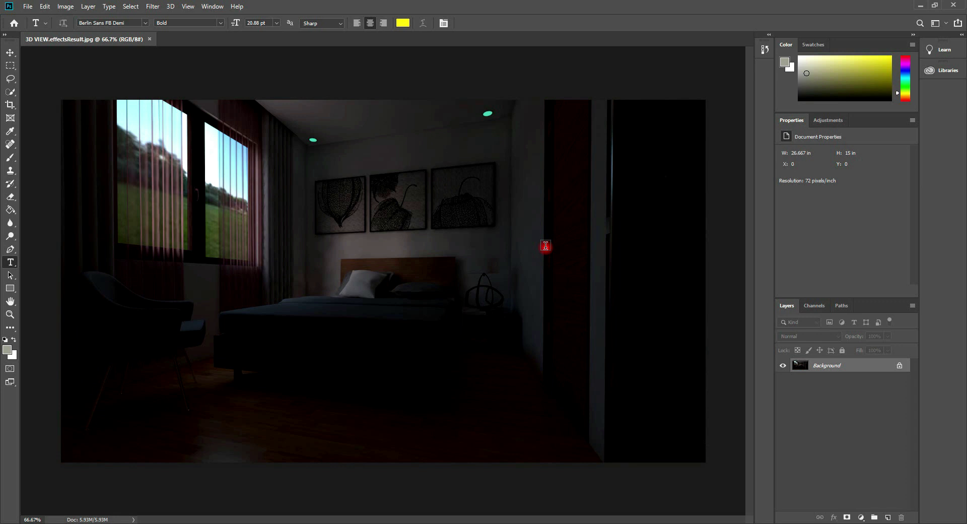
{"action": "key", "text": "i"}
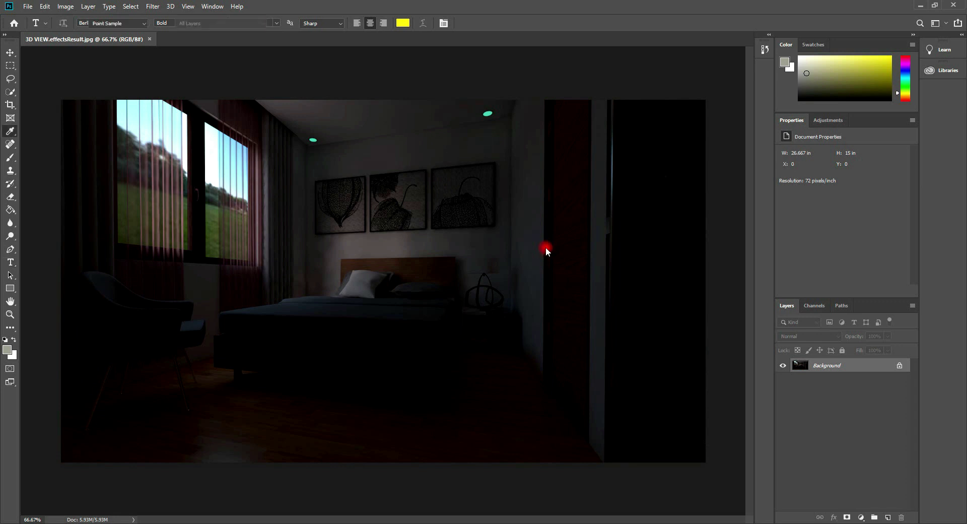
{"action": "key", "text": "ctrl+l"}
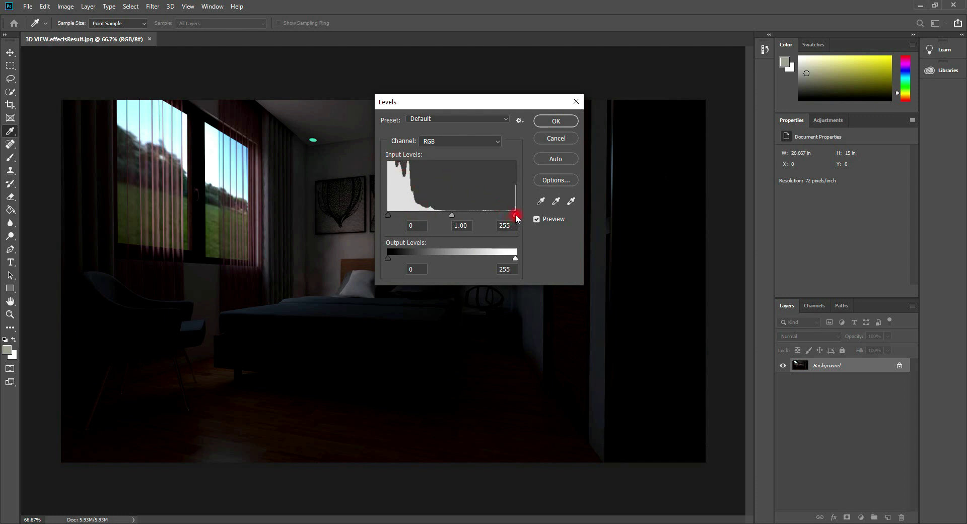
Set the Levels inputs to black 9, gamma 1.60 and white 103.
{"action": "left_click_drag", "start_coordinate": [516, 216], "coordinate": [460, 232]}
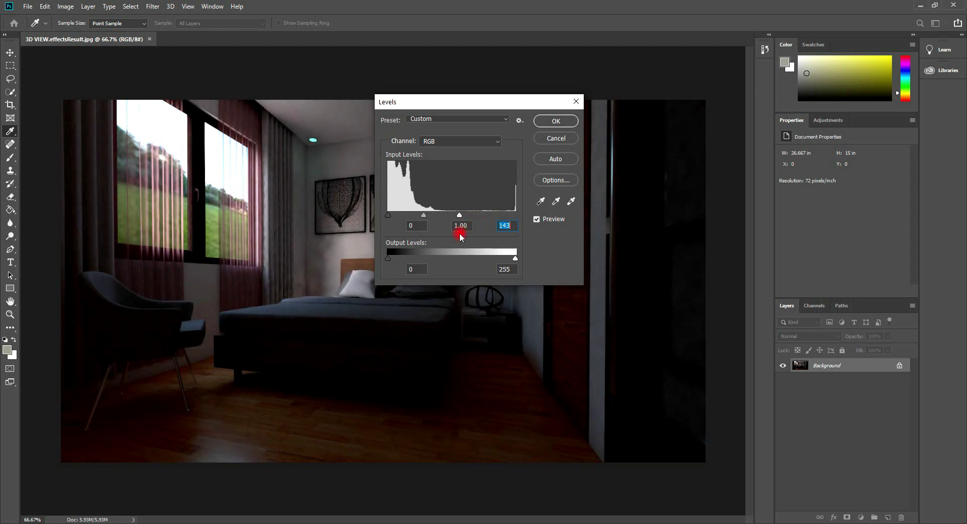
{"action": "mouse_move", "coordinate": [392, 219]}
{"action": "left_mouse_down"}
{"action": "mouse_move", "coordinate": [418, 217]}
{"action": "mouse_move", "coordinate": [409, 222]}
{"action": "left_mouse_up"}
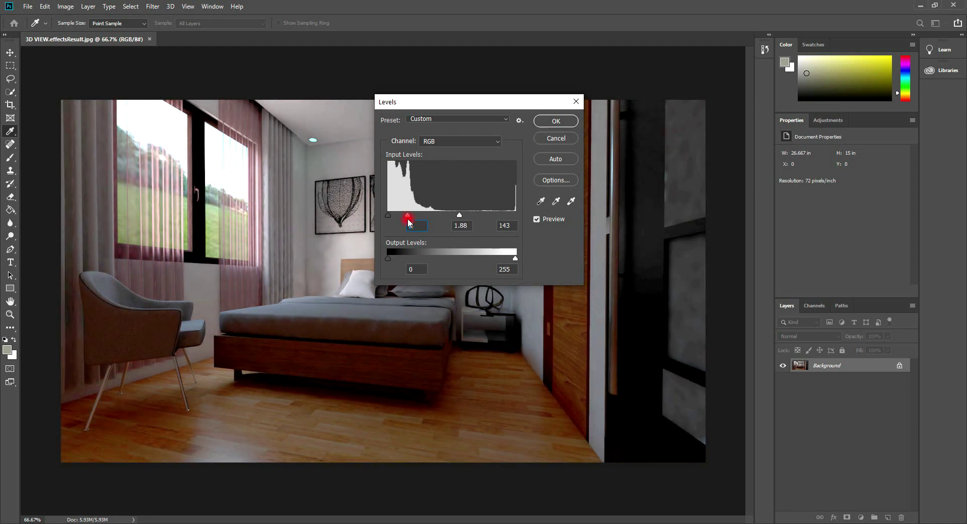
{"action": "left_click", "coordinate": [459, 215]}
{"action": "left_click_drag", "start_coordinate": [459, 217], "coordinate": [439, 225]}
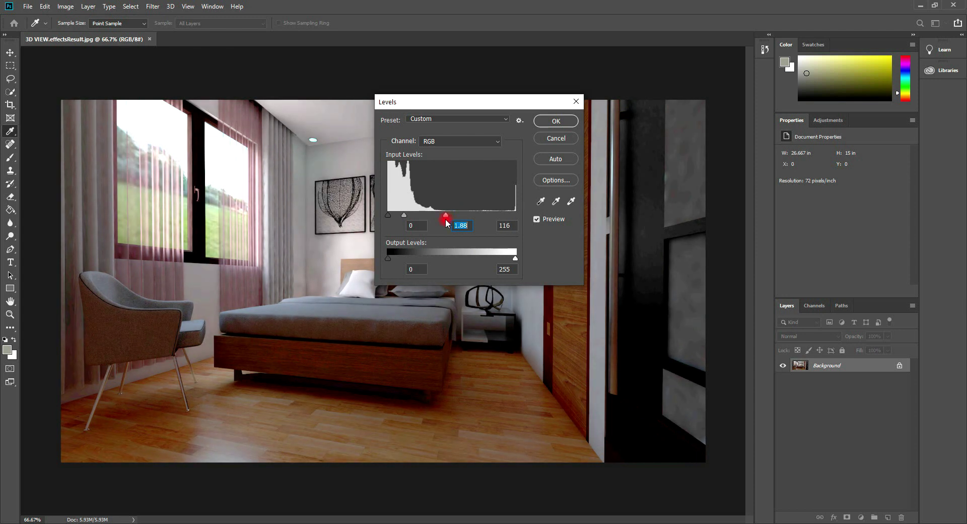
{"action": "key", "text": "Tab"}
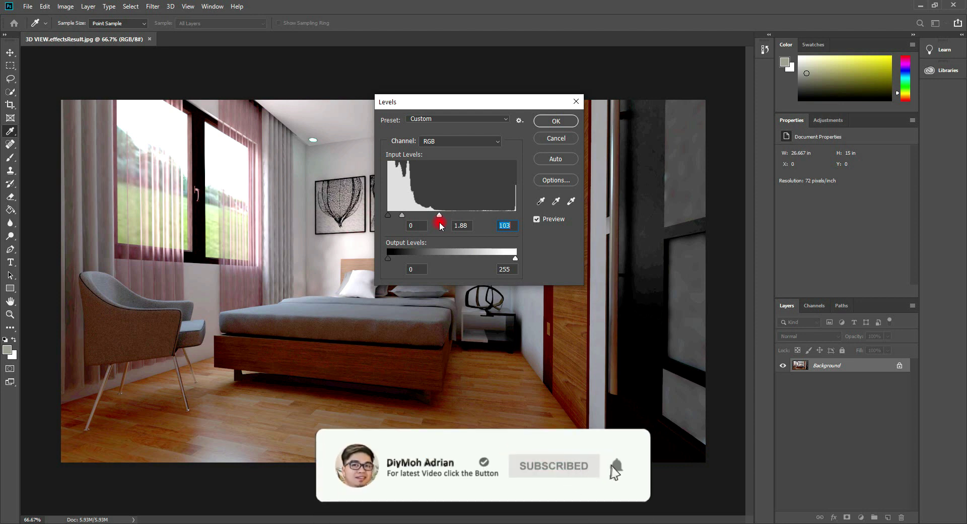
{"action": "left_click_drag", "start_coordinate": [403, 213], "coordinate": [406, 216]}
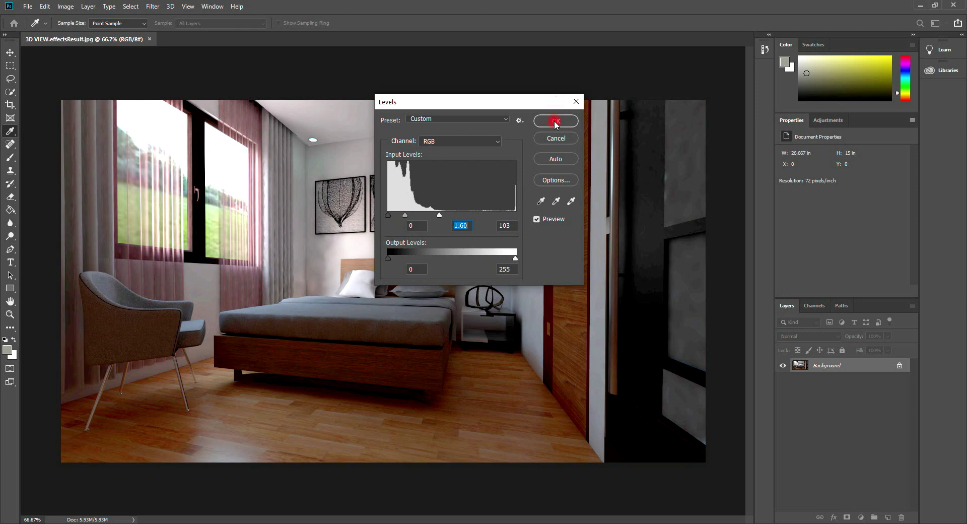
Apply the Levels adjustment and start a Save As with JPEG as the format.
{"action": "left_click", "coordinate": [555, 120]}
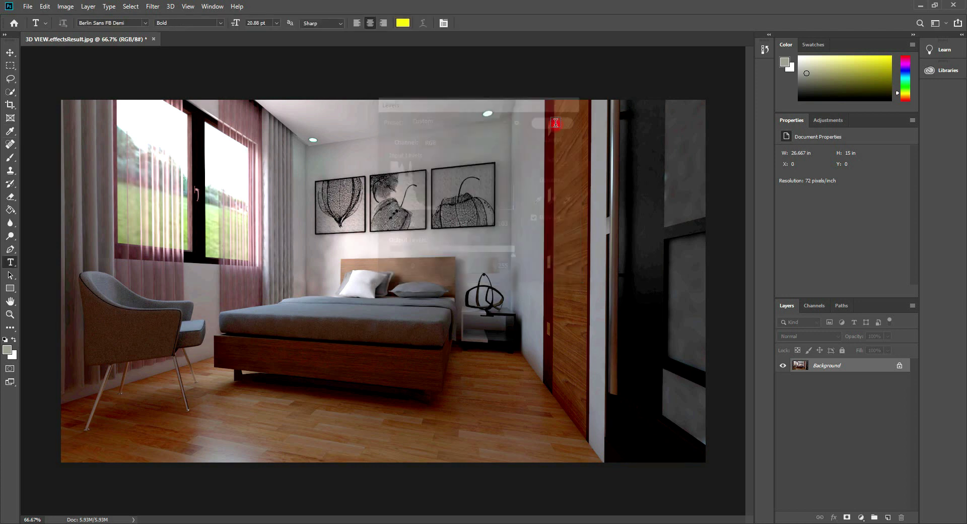
{"action": "left_click", "coordinate": [26, 10]}
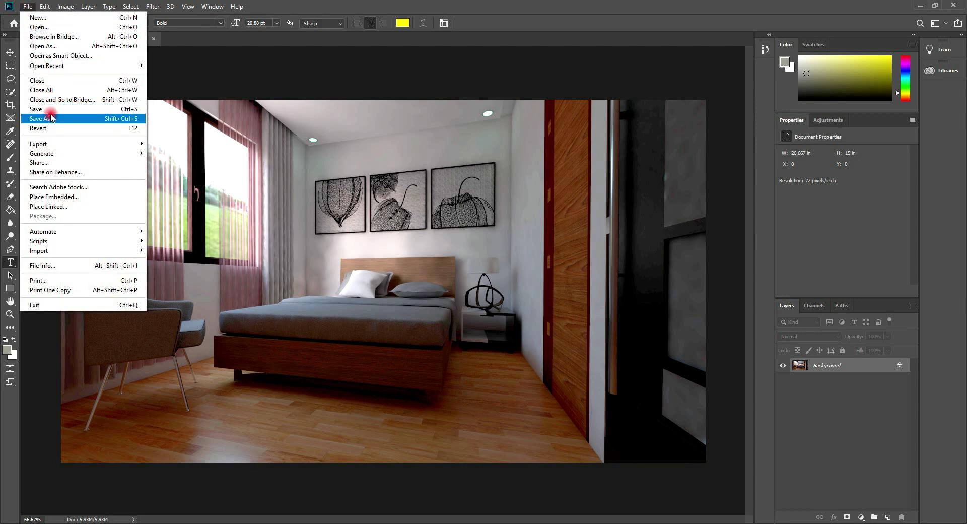
{"action": "left_click", "coordinate": [52, 118]}
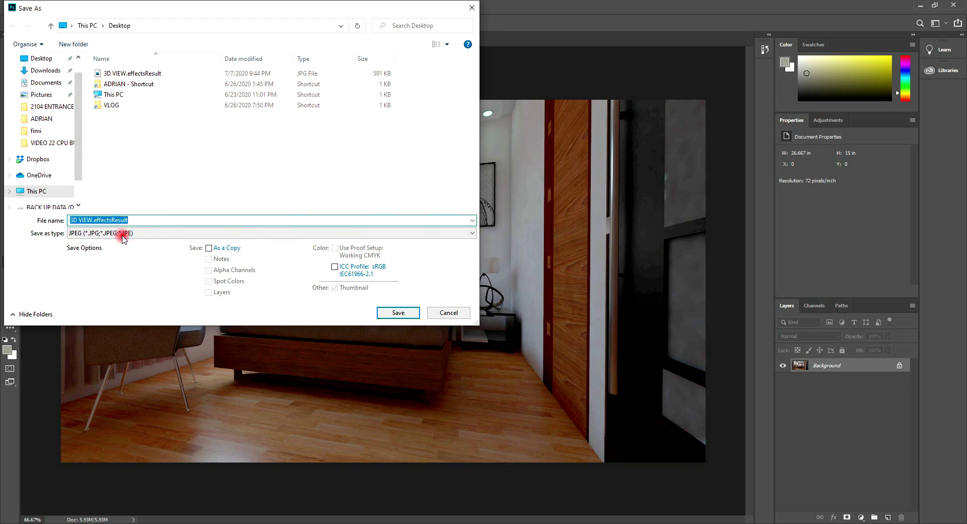
{"action": "left_click", "coordinate": [122, 234]}
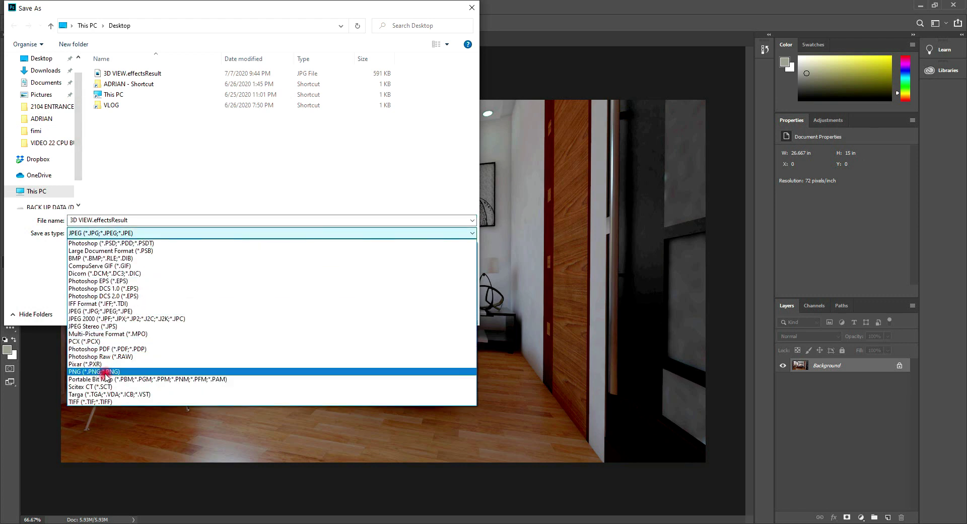
{"action": "left_click", "coordinate": [101, 311]}
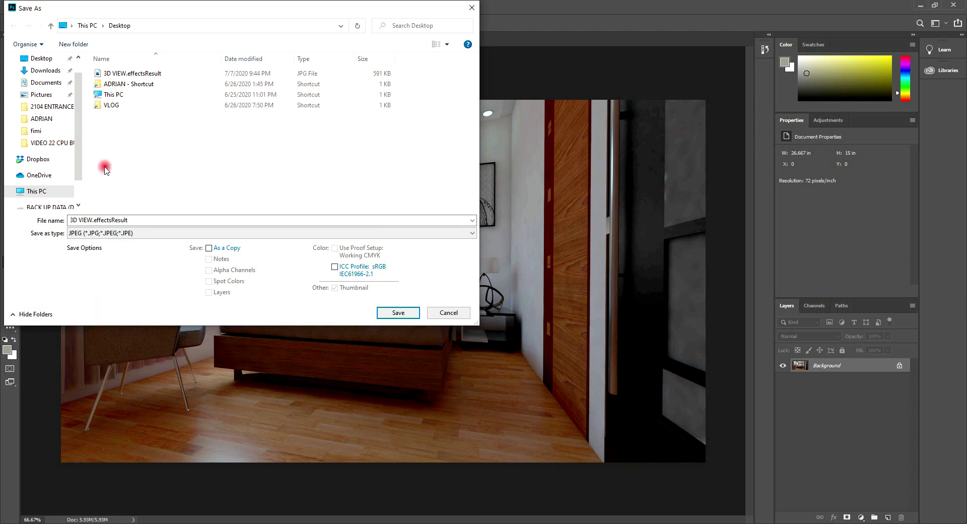
Name the copy 3D VIEW.effectsResult.1.jpg and save it at JPEG quality 12.
{"action": "left_click", "coordinate": [136, 75]}
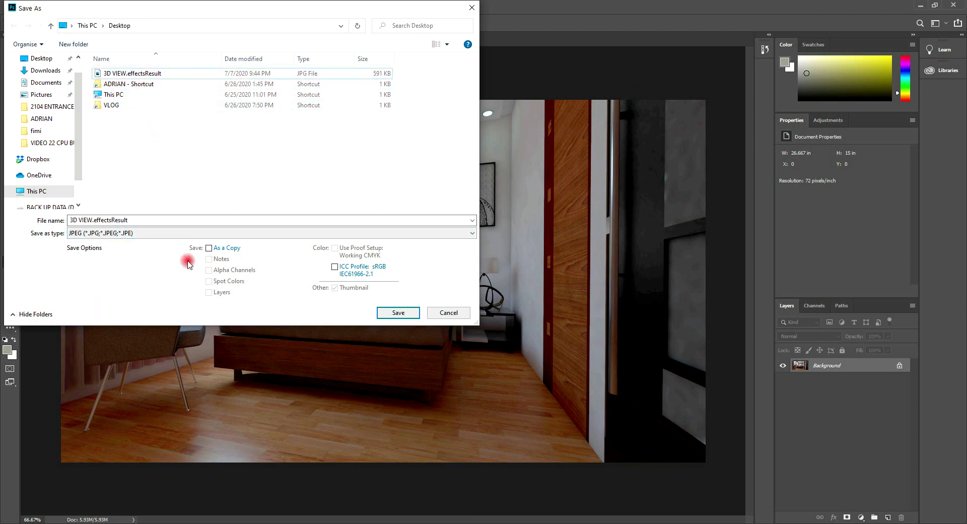
{"action": "left_click", "coordinate": [145, 222]}
{"action": "double_click", "coordinate": [145, 221]}
{"action": "left_click", "coordinate": [145, 222]}
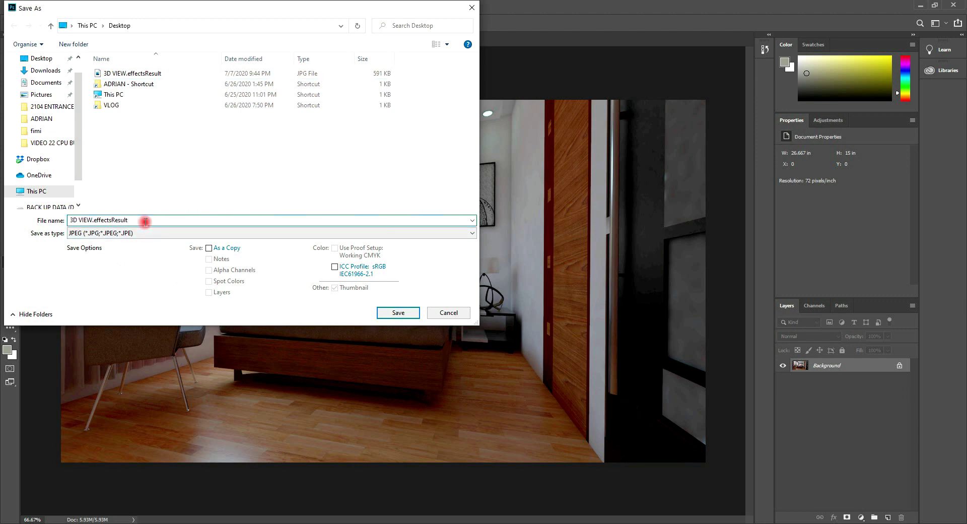
{"action": "type", "text": ".1"}
{"action": "left_click", "coordinate": [398, 312]}
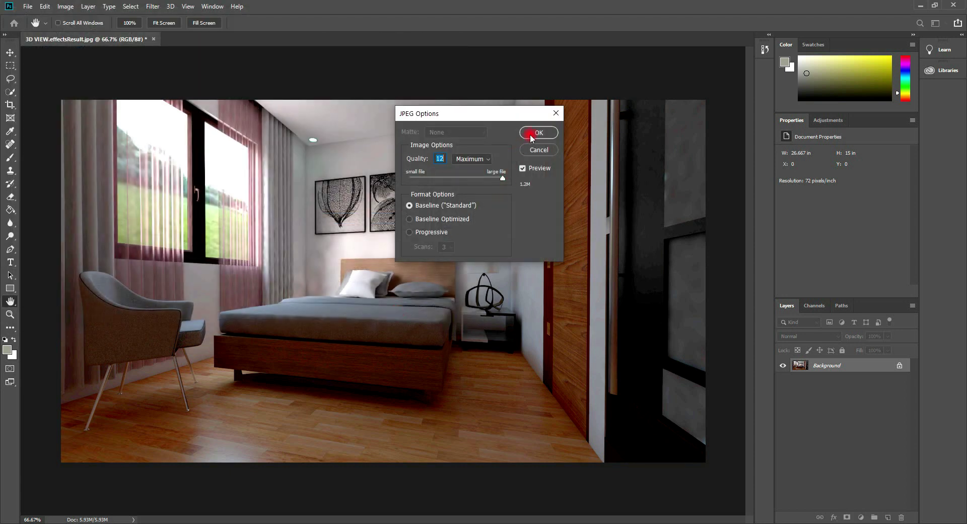
{"action": "left_click", "coordinate": [532, 133]}
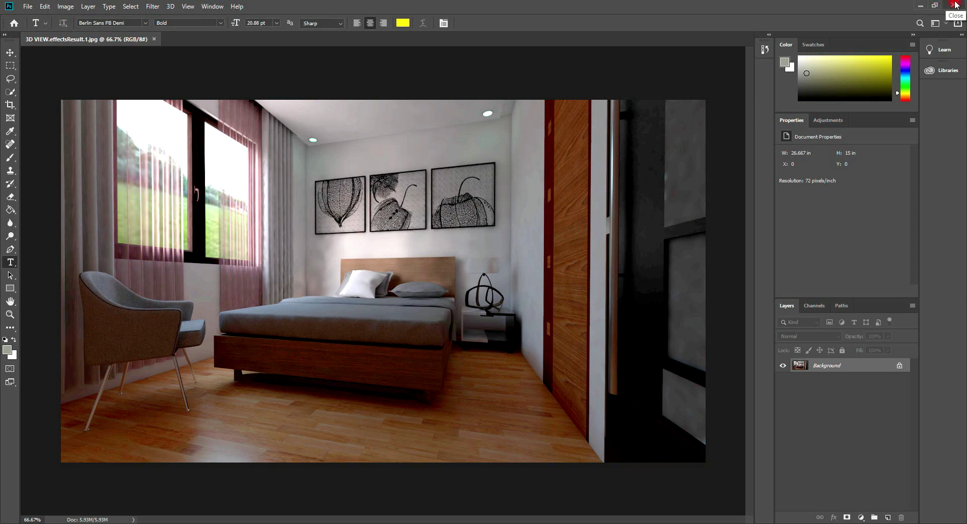
Open 3D VIEW.effectsResult.1.jpg snapped right and the original snapped left in Photos.
{"action": "left_click", "coordinate": [949, 6]}
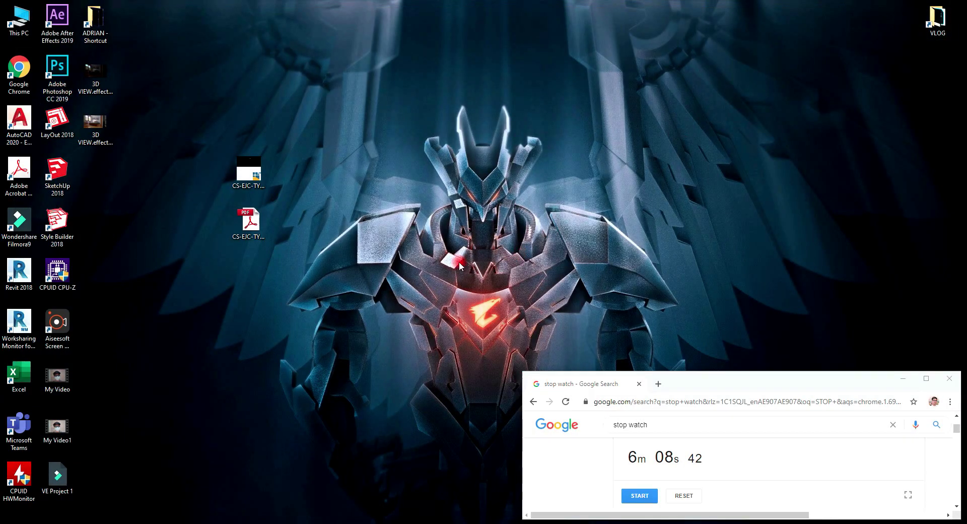
{"action": "double_click", "coordinate": [95, 122]}
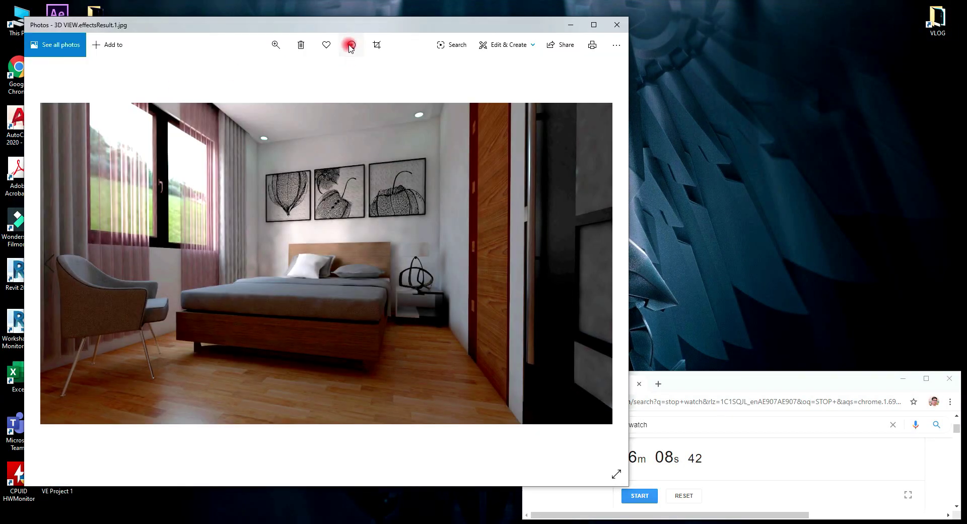
{"action": "left_click_drag", "start_coordinate": [356, 23], "coordinate": [963, 43]}
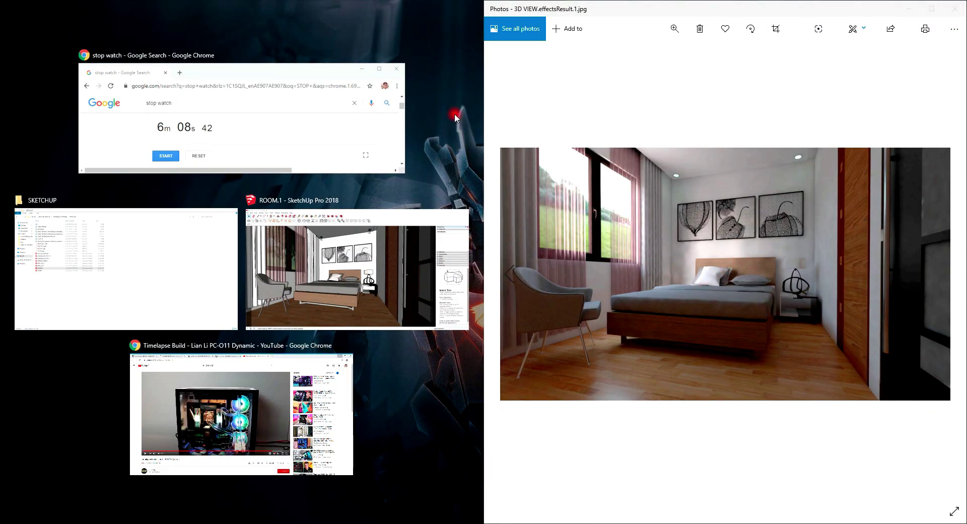
{"action": "left_click", "coordinate": [437, 68]}
{"action": "double_click", "coordinate": [113, 83]}
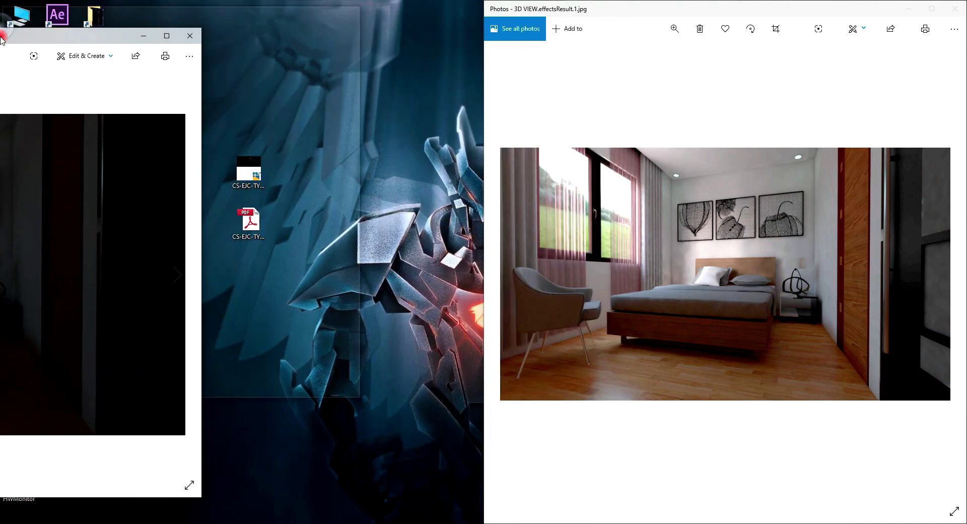
{"action": "left_click_drag", "start_coordinate": [427, 28], "coordinate": [0, 30]}
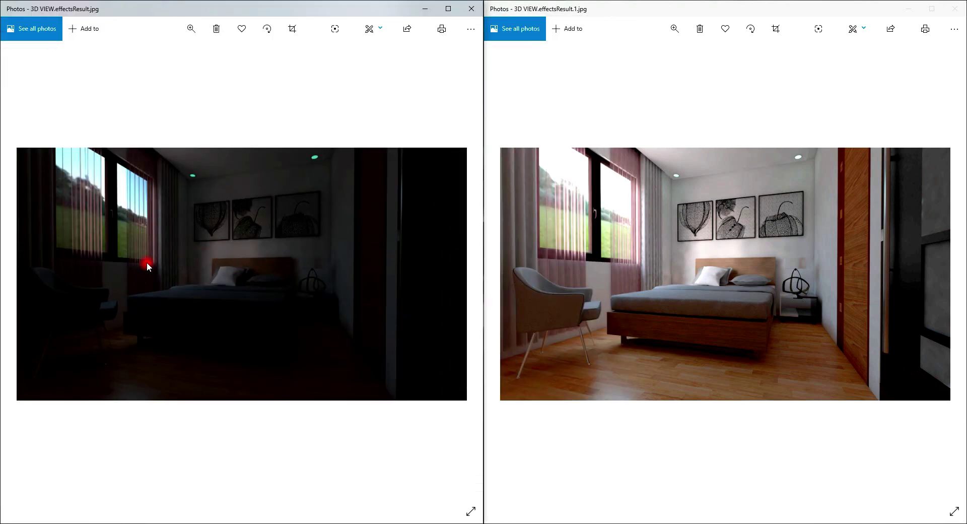